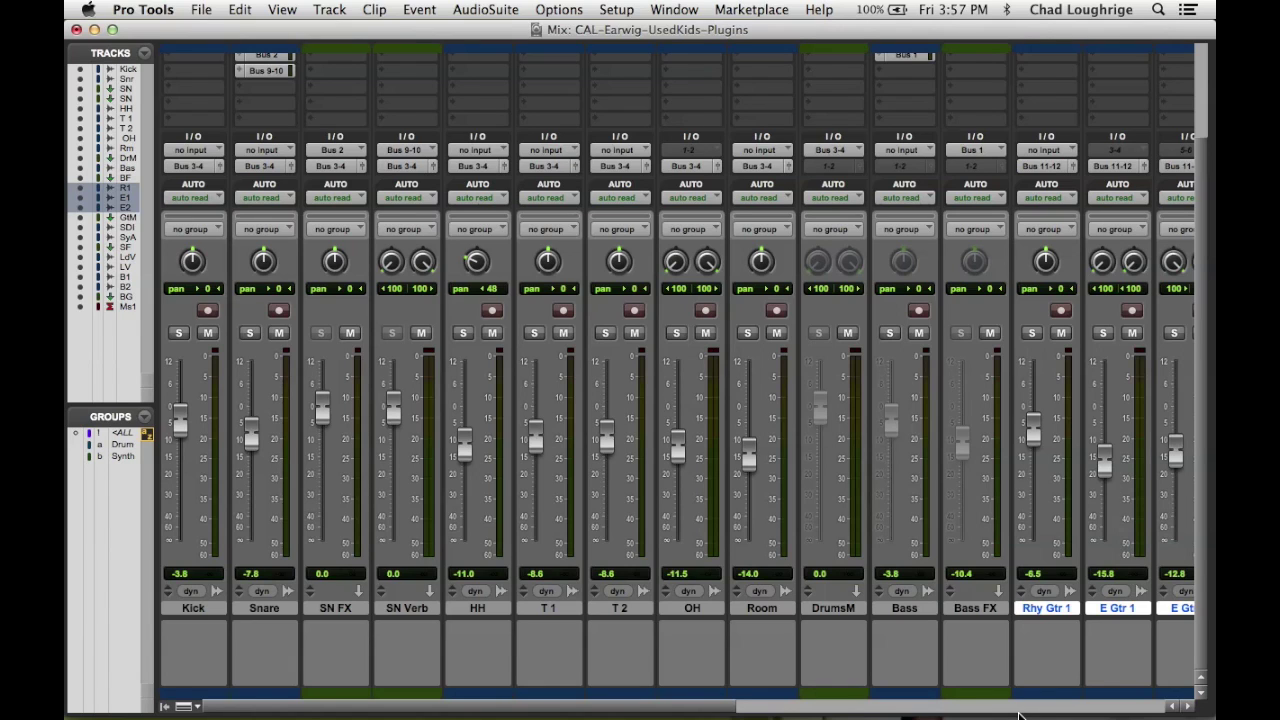
Step: Switch from Pro Tools to Audio MIDI Setup's Audio Devices window
key(super+Tab)
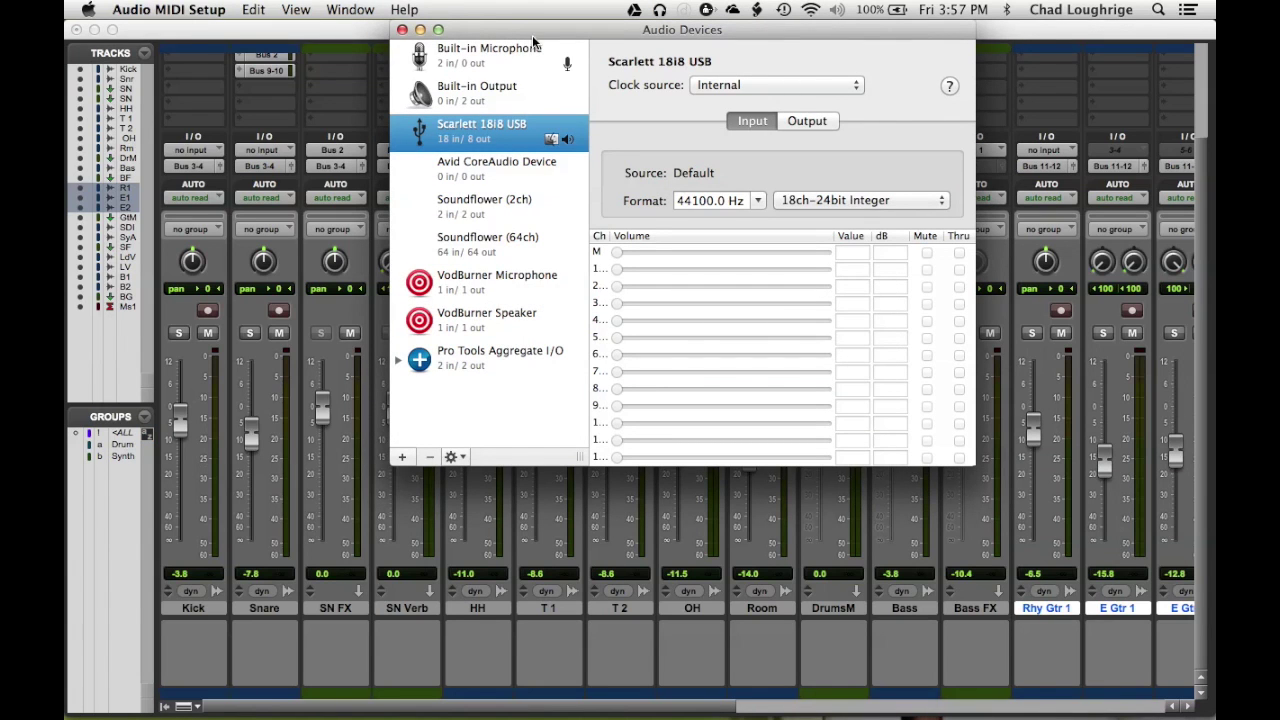
Step: Create a new Aggregate Device in Audio MIDI Setup
drag(535, 24, 492, 22)
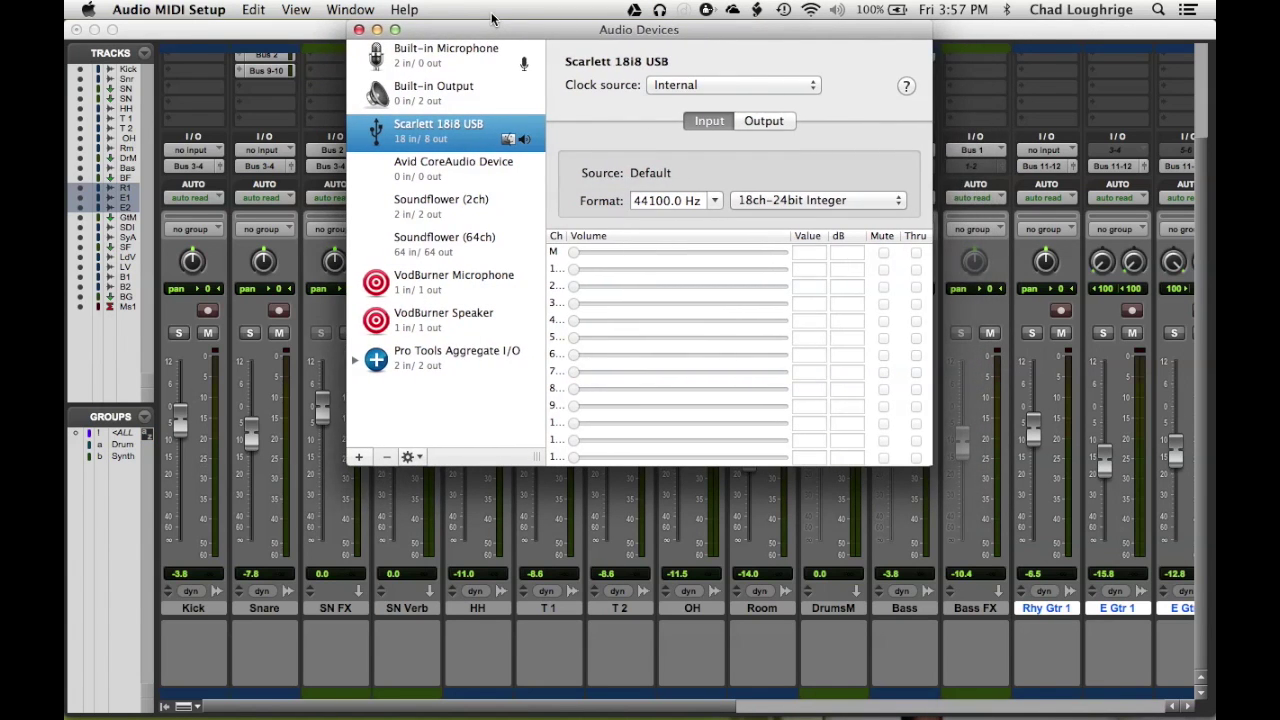
click(352, 9)
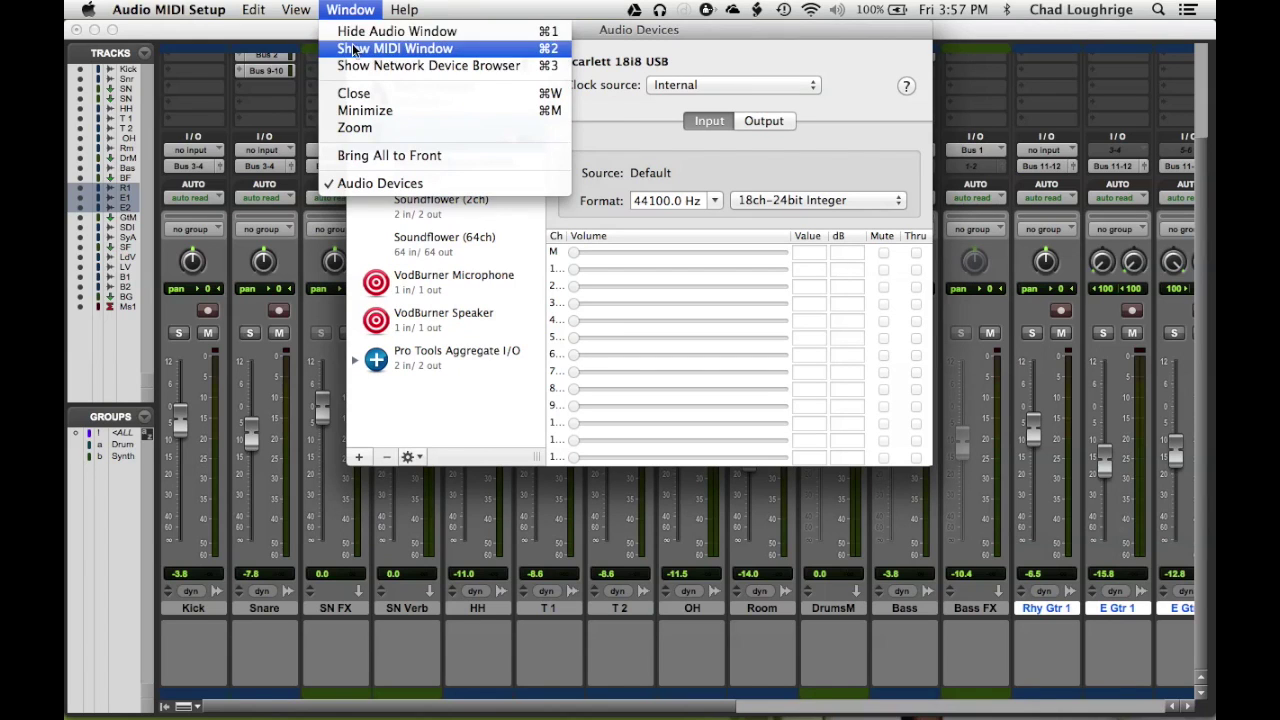
click(352, 9)
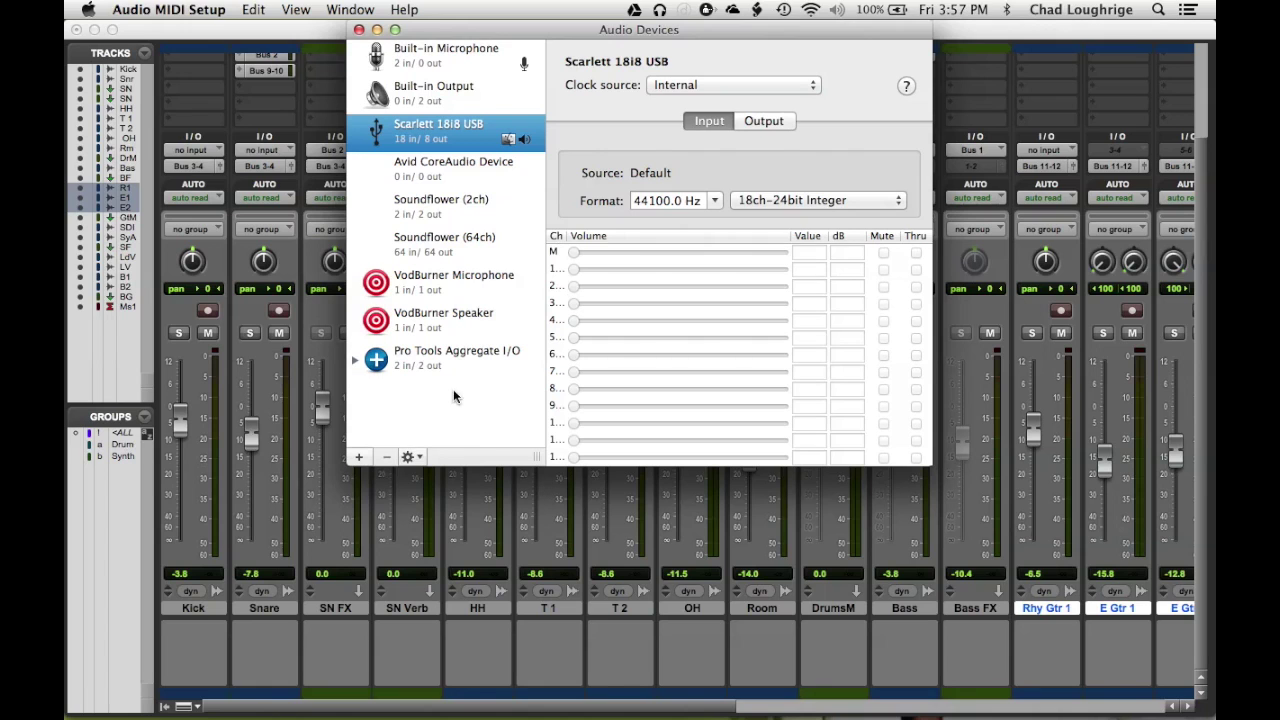
click(359, 456)
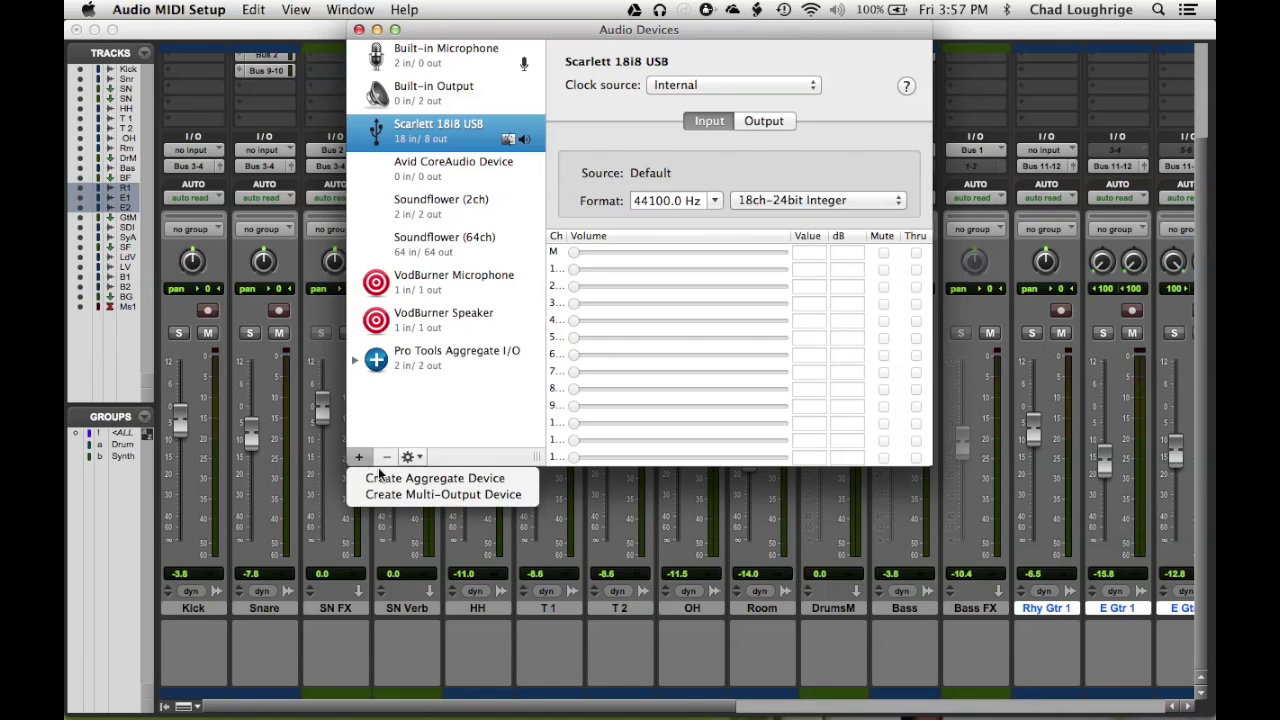
click(380, 480)
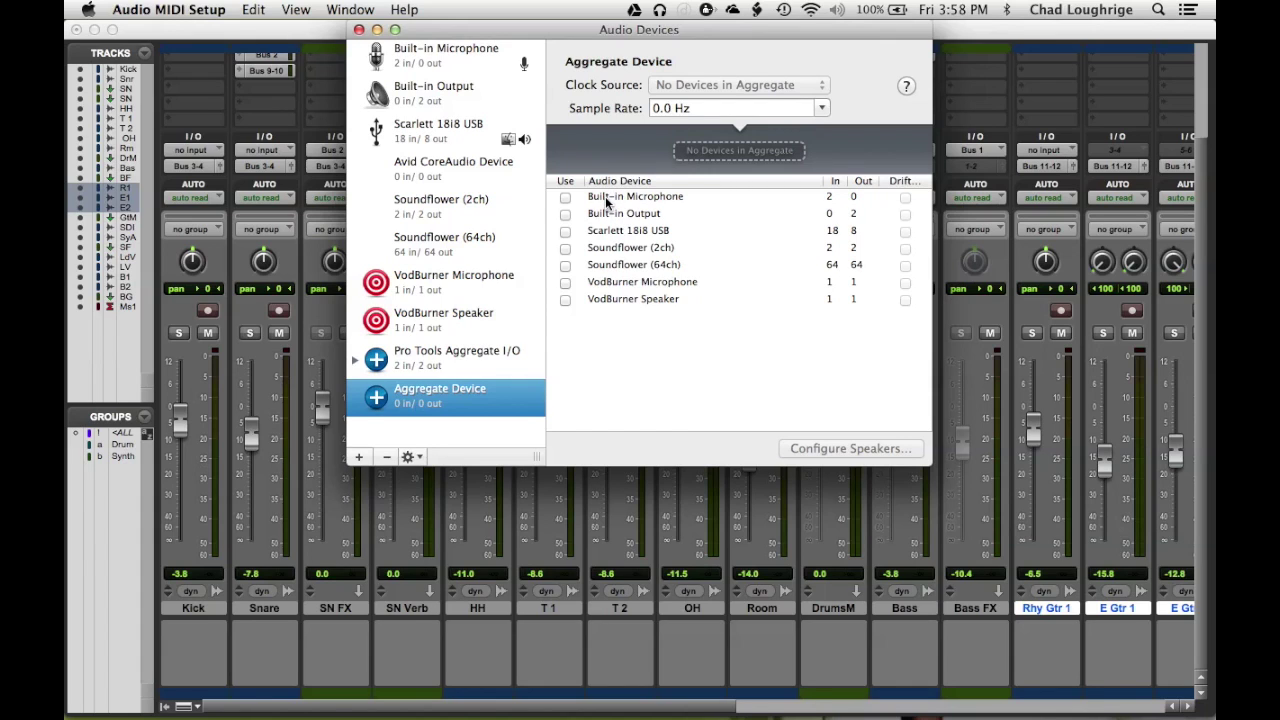
Step: Include Soundflower (2ch) and Scarlett 18i8 USB in the aggregate, leaving Built-in Microphone out
click(606, 199)
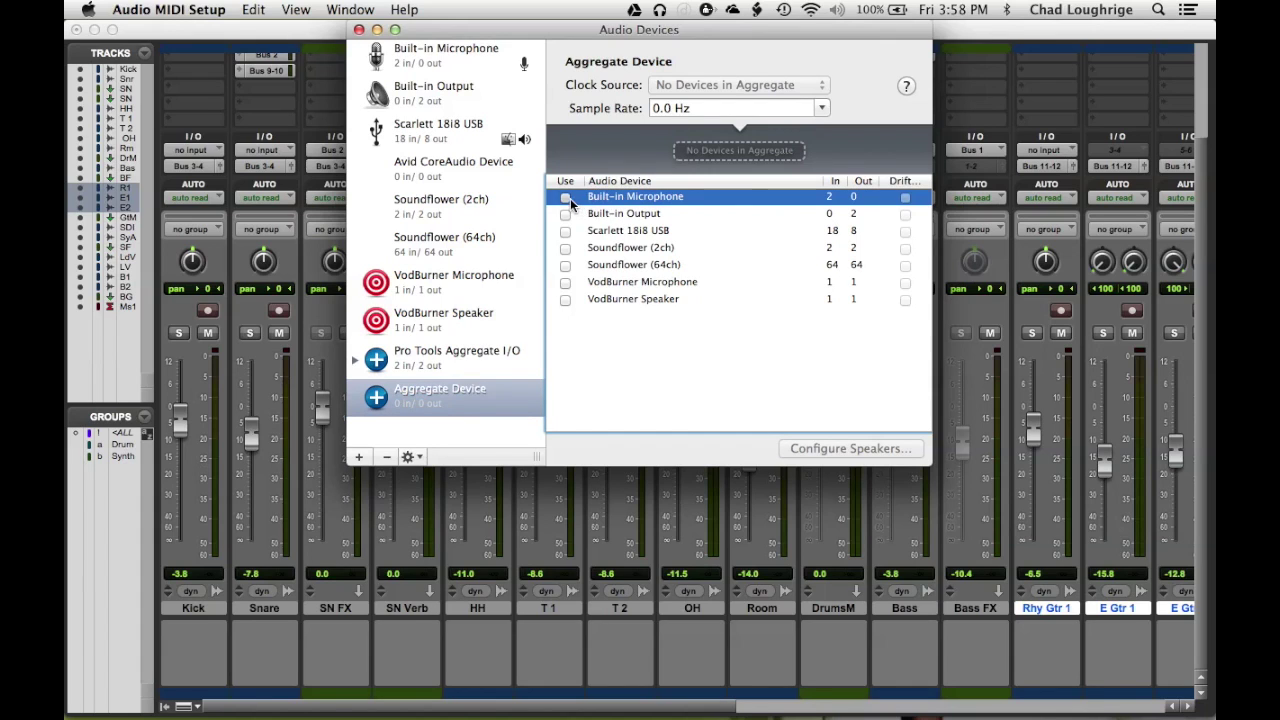
click(566, 197)
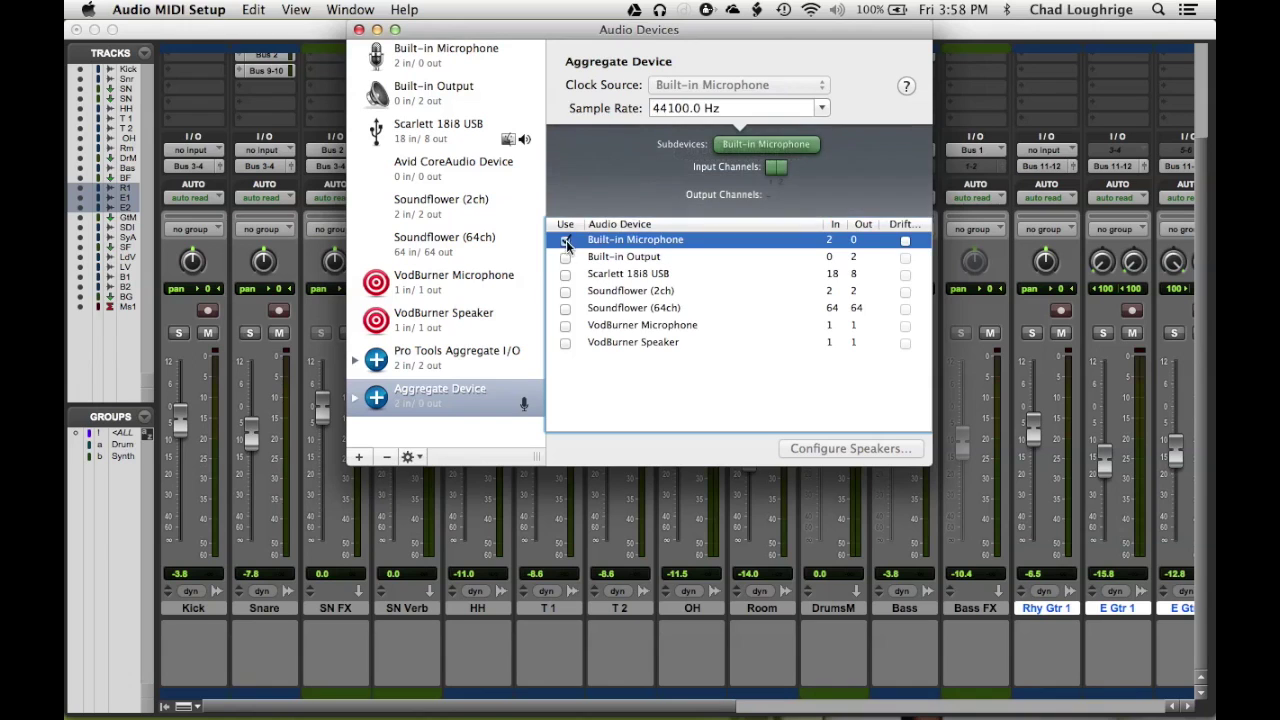
click(566, 291)
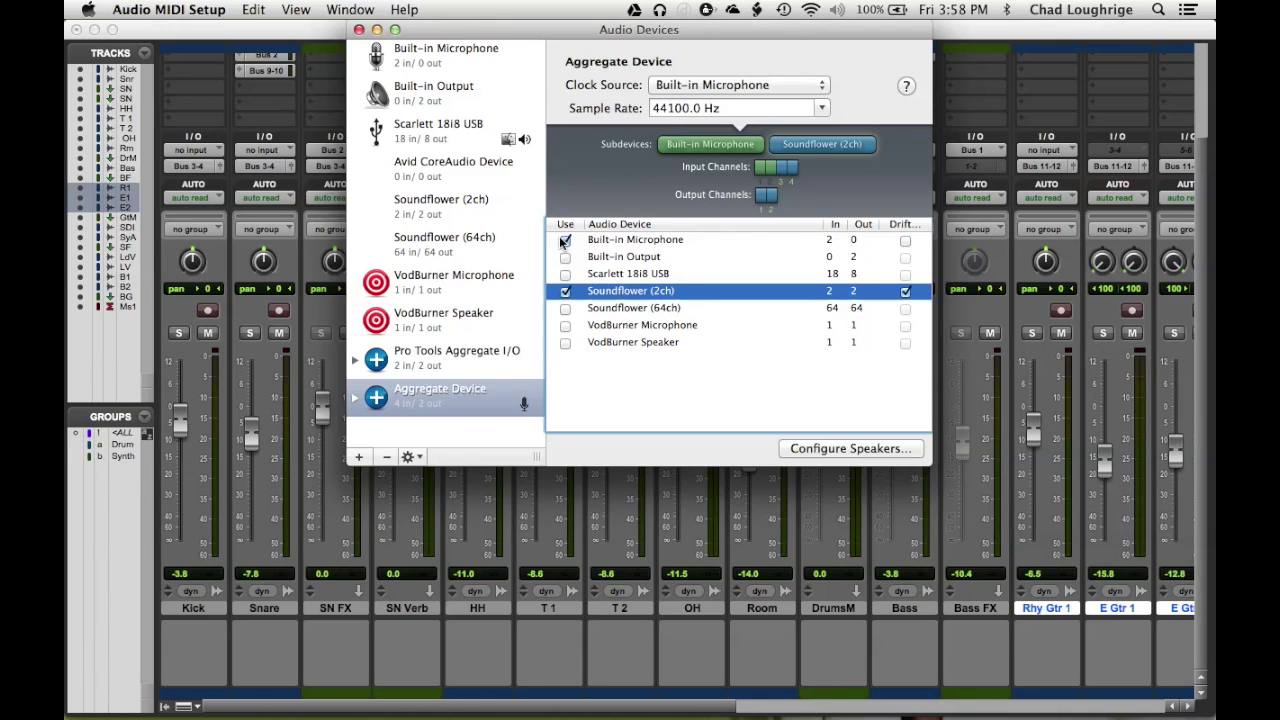
click(565, 240)
click(565, 274)
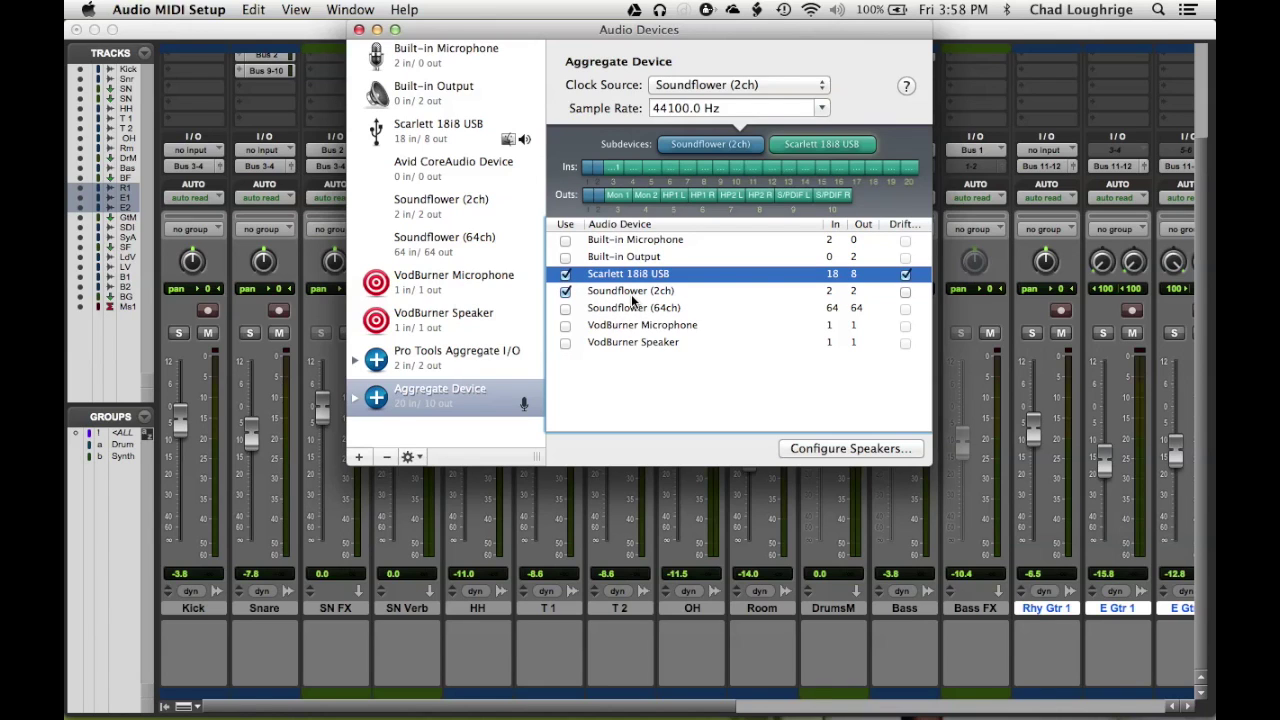
click(358, 458)
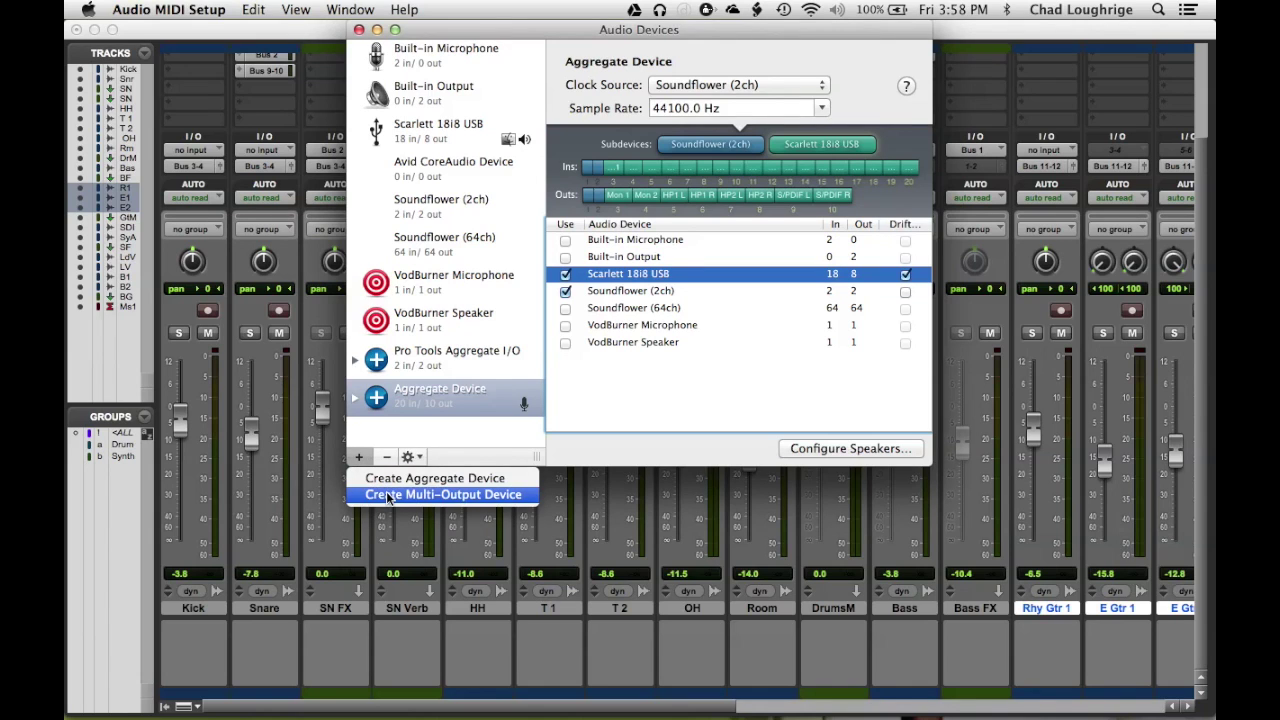
Step: Create a Multi-Output Device using Scarlett 18i8 USB and Soundflower (2ch), Built-in Output excluded
click(389, 495)
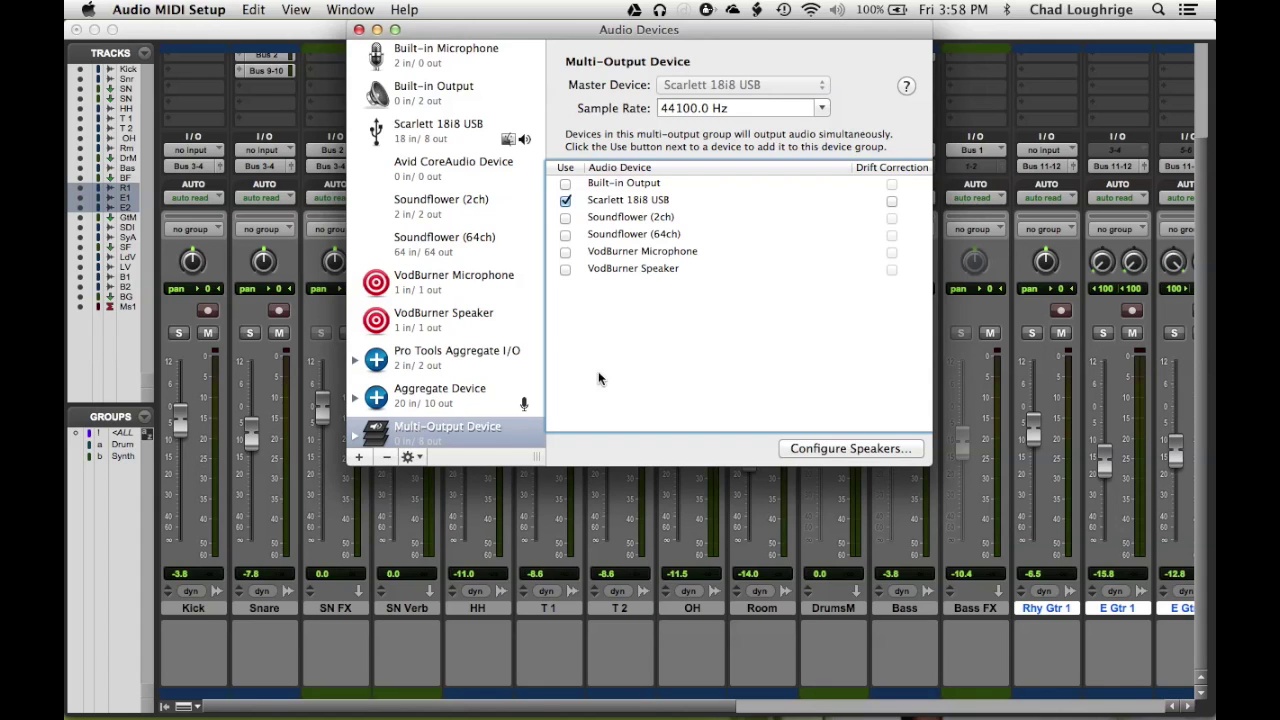
click(566, 185)
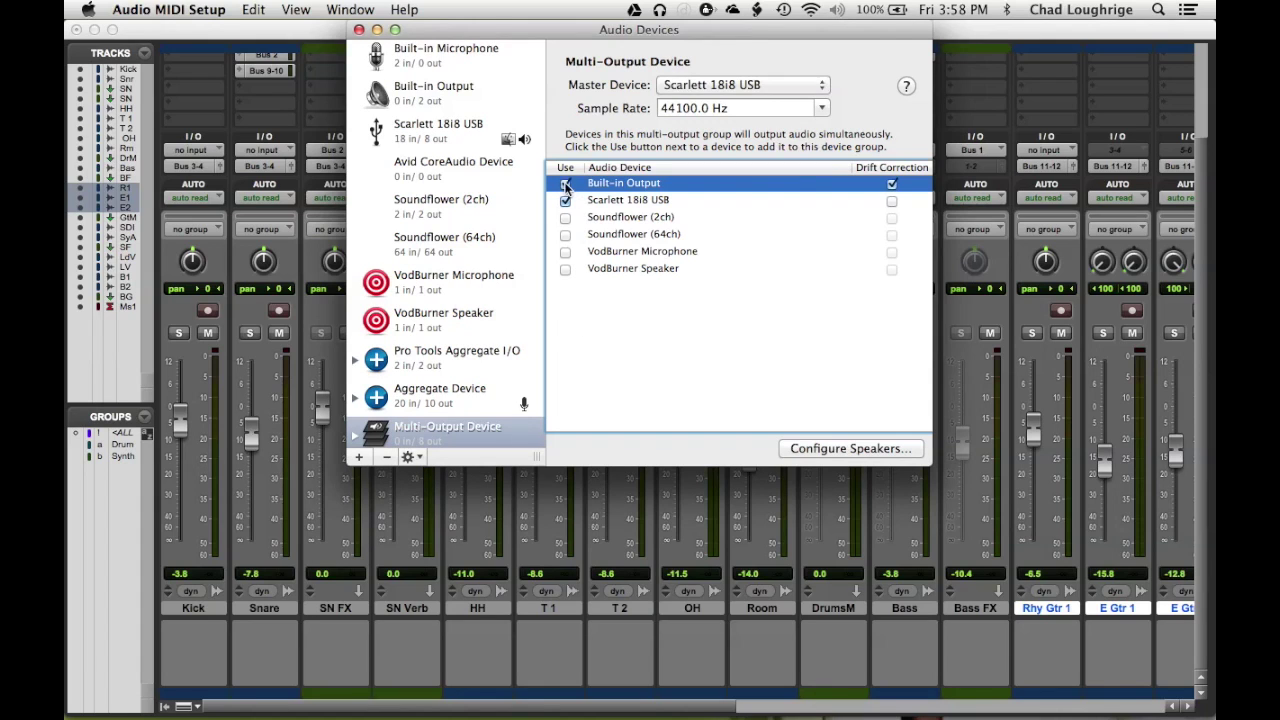
click(566, 201)
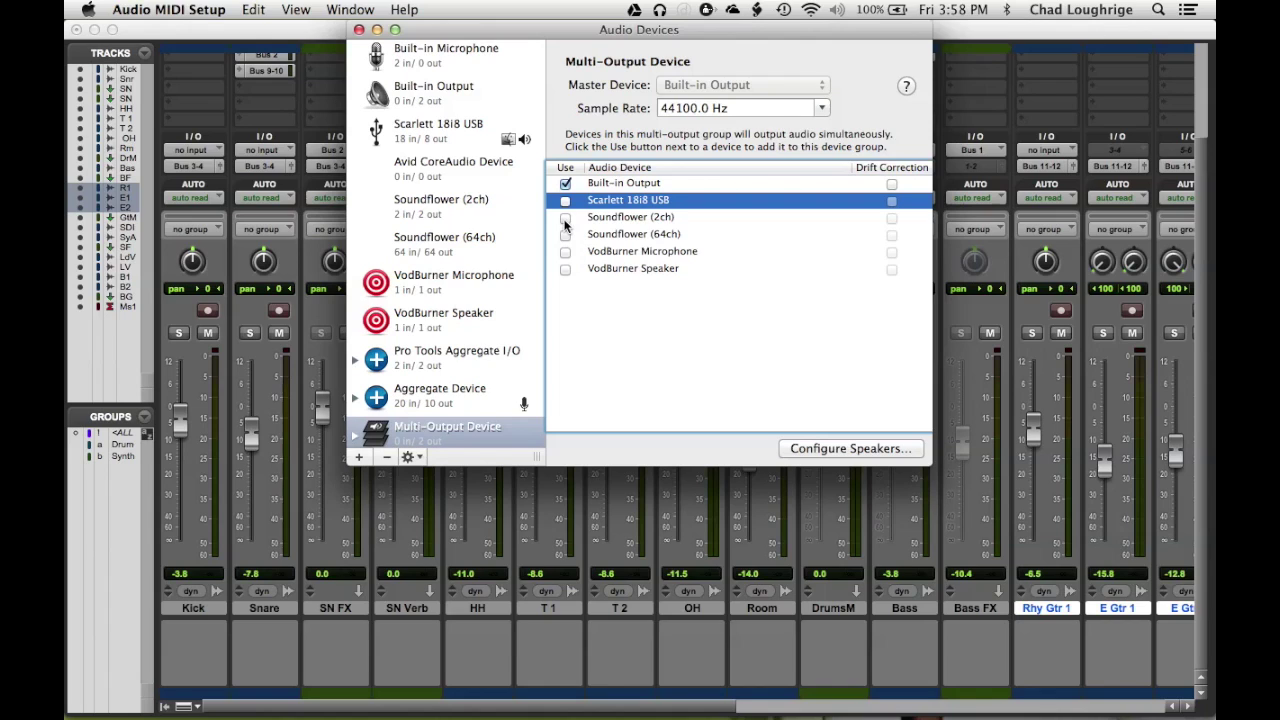
click(566, 218)
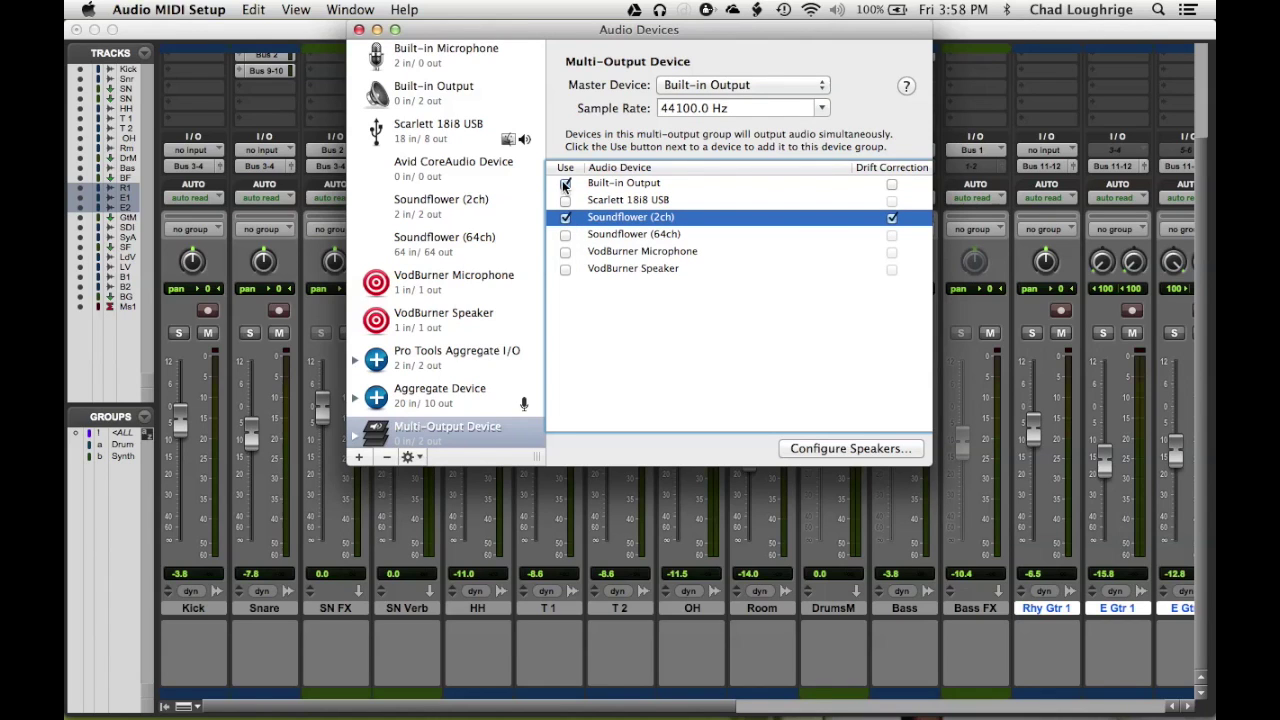
click(566, 185)
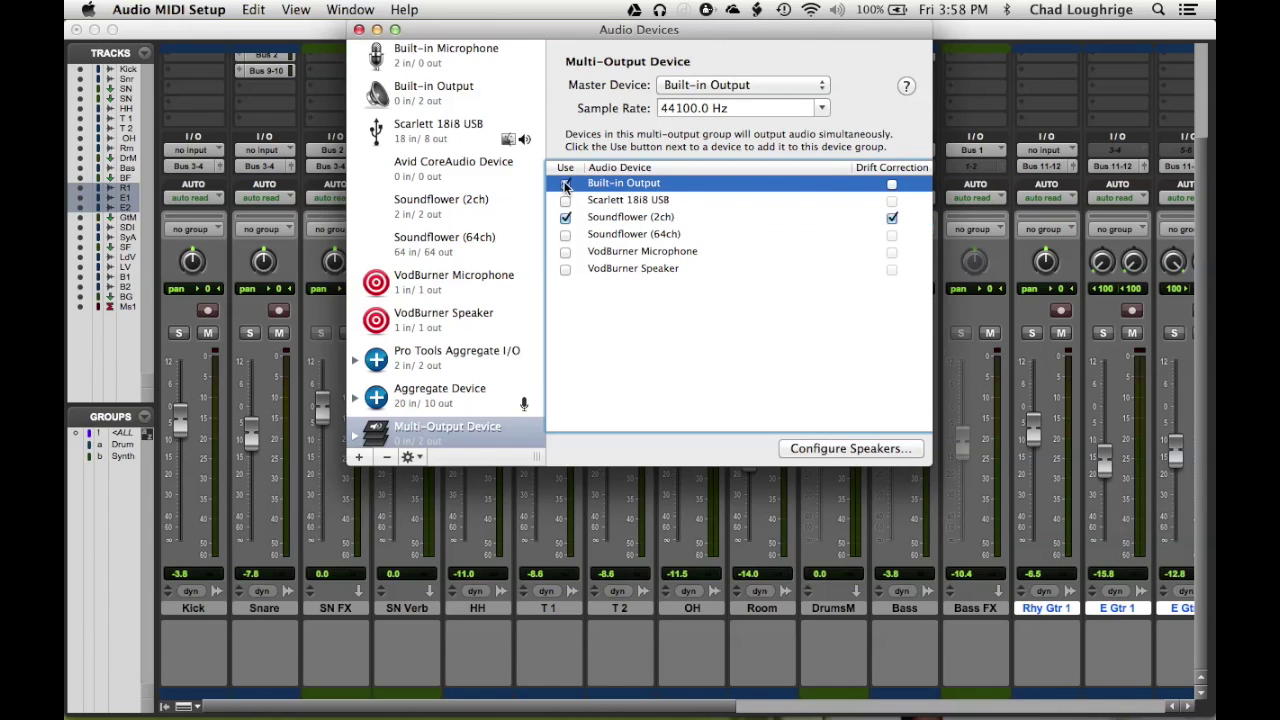
click(566, 201)
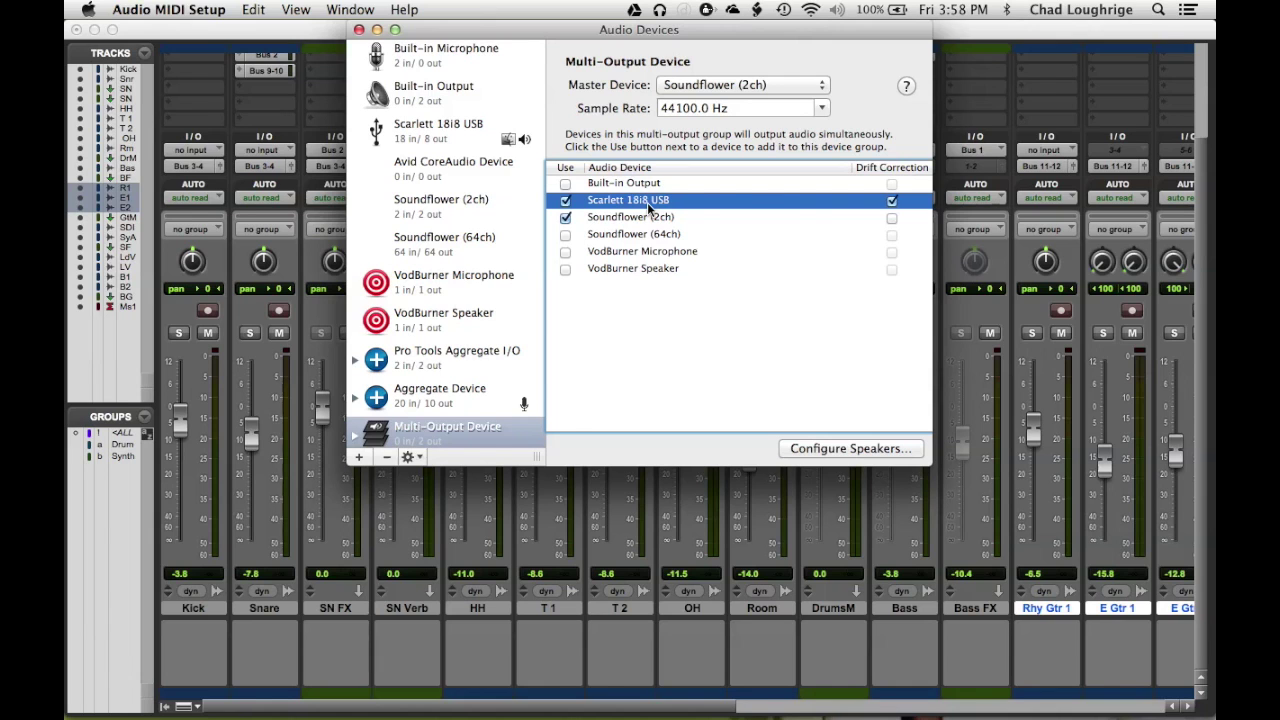
key(super+Tab)
key(super+Tab)
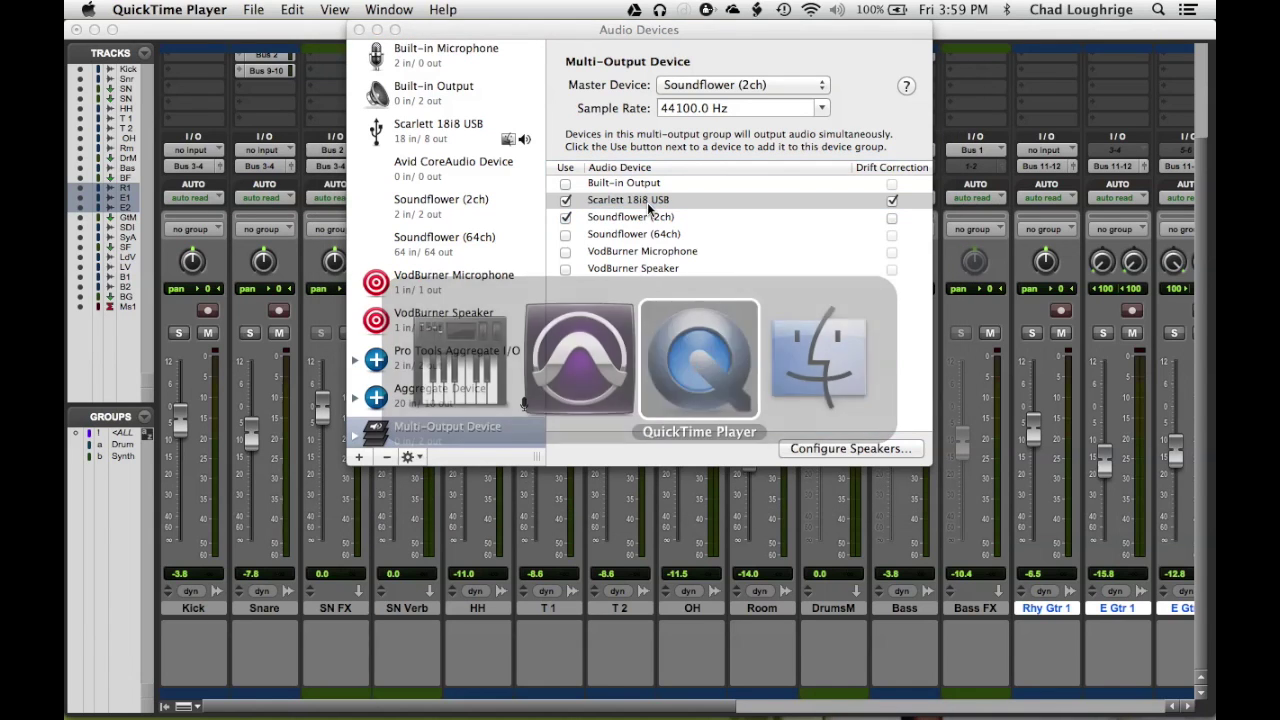
Step: Start a new QuickTime screen recording with Aggregate Device as the microphone
click(254, 9)
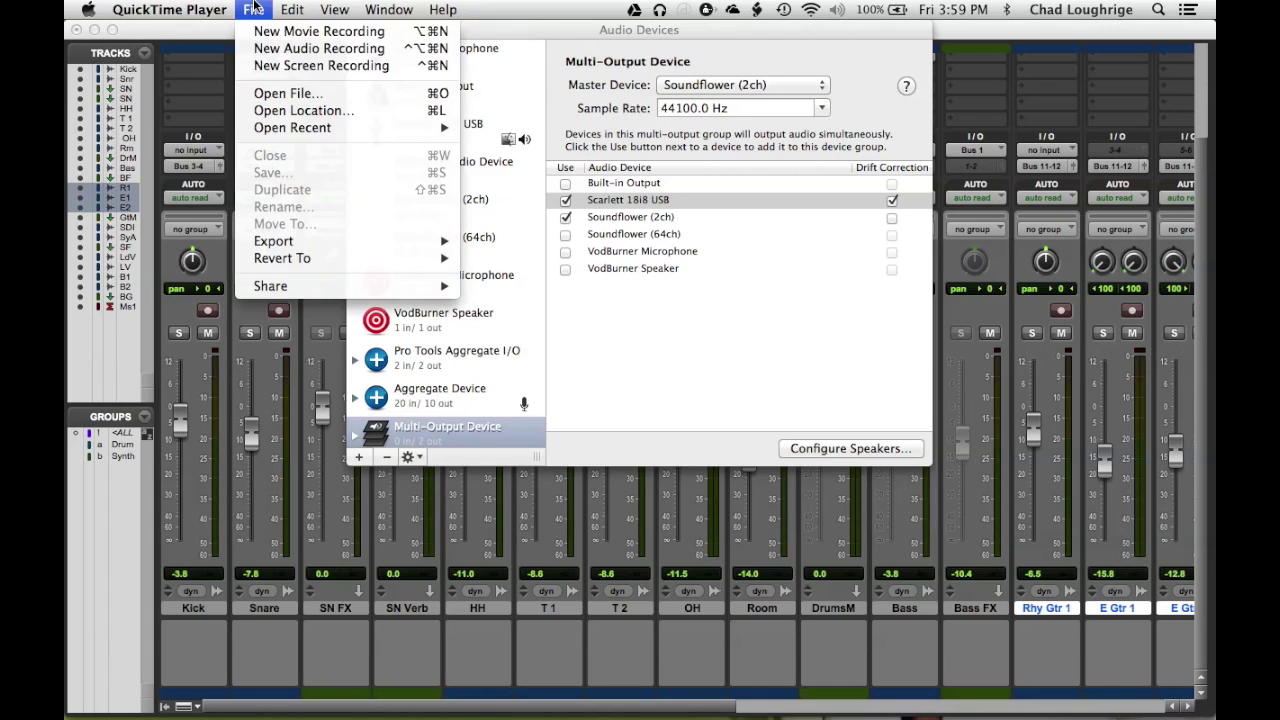
click(267, 65)
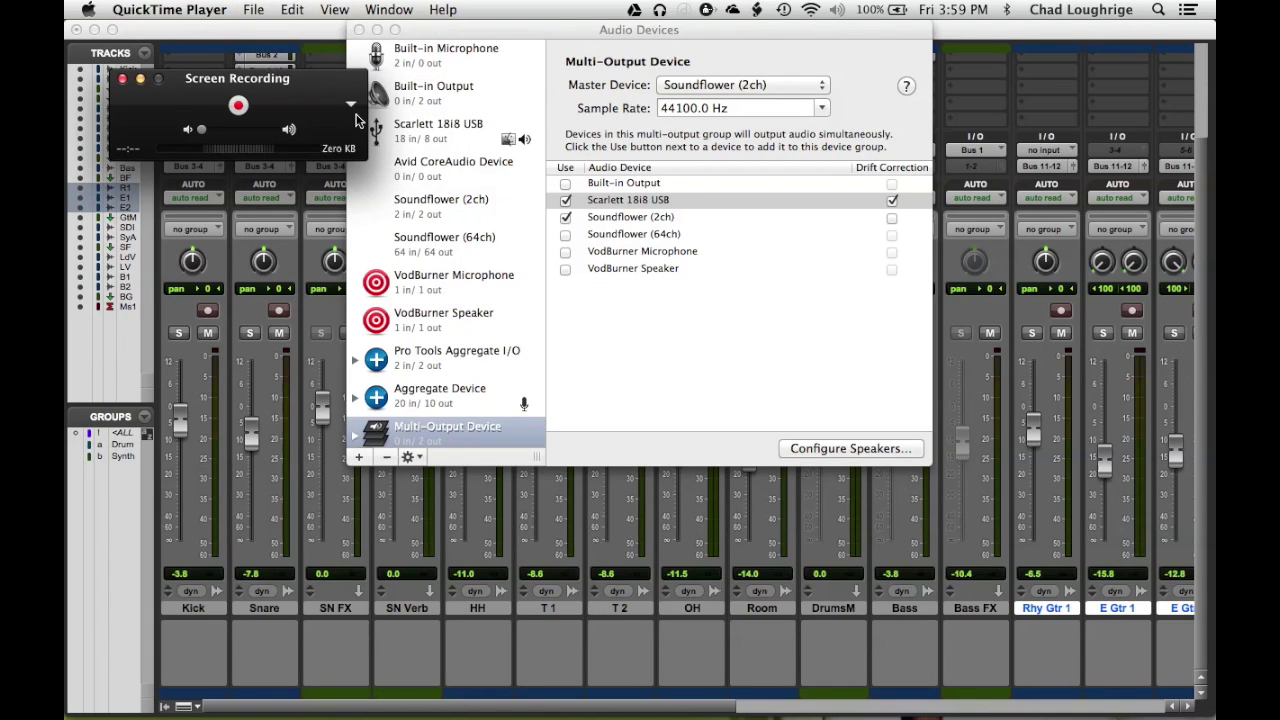
click(351, 104)
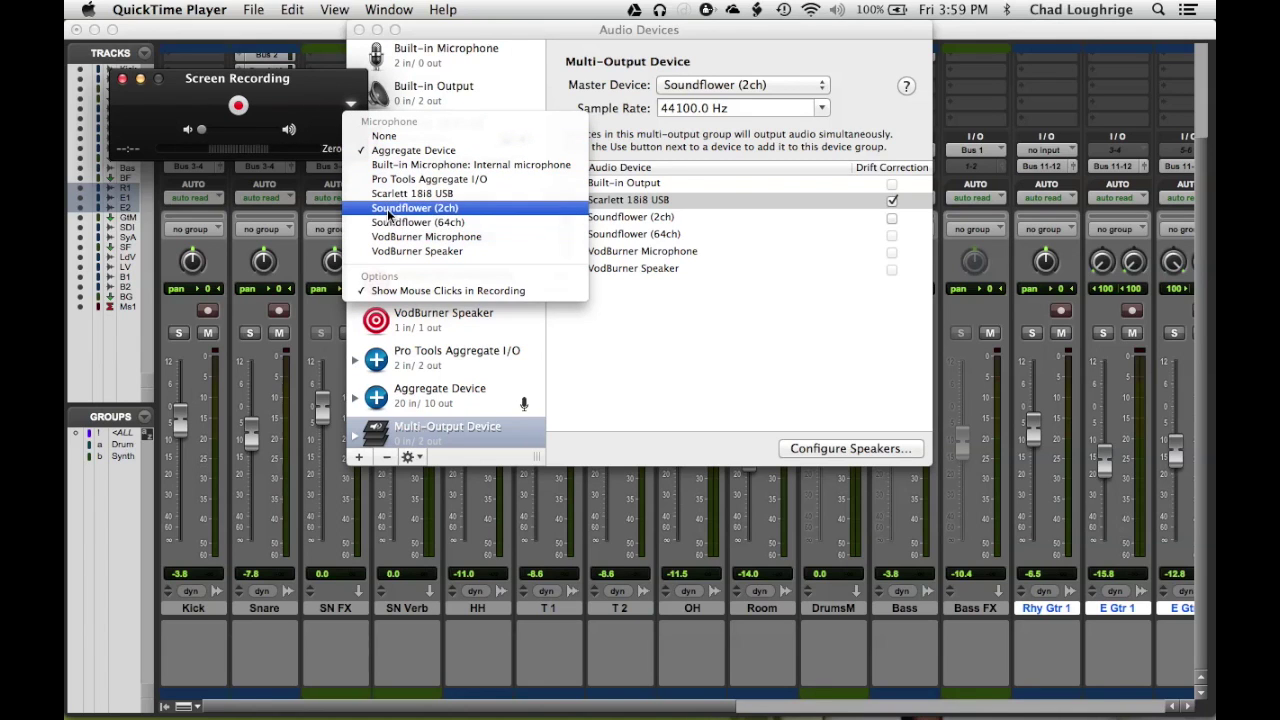
click(382, 152)
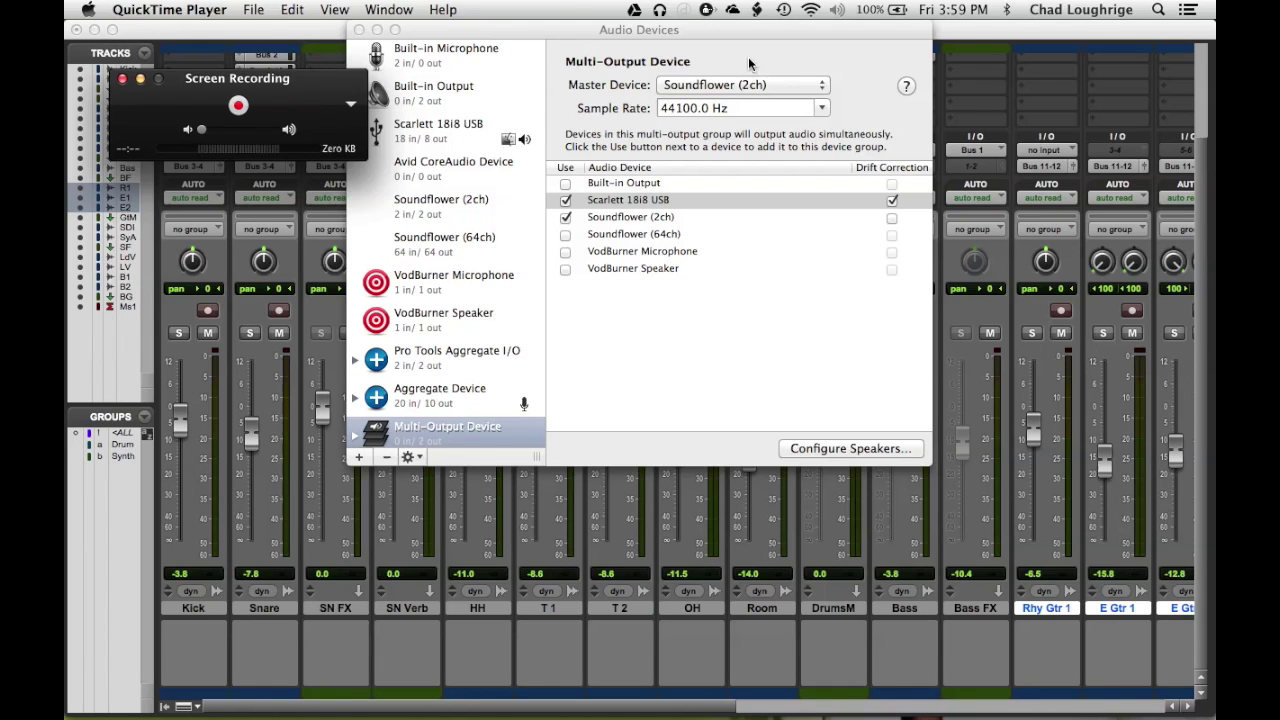
Step: Set Pro Tools' Playback Engine to Multi-Output Device, saving and reopening the mix session
click(976, 35)
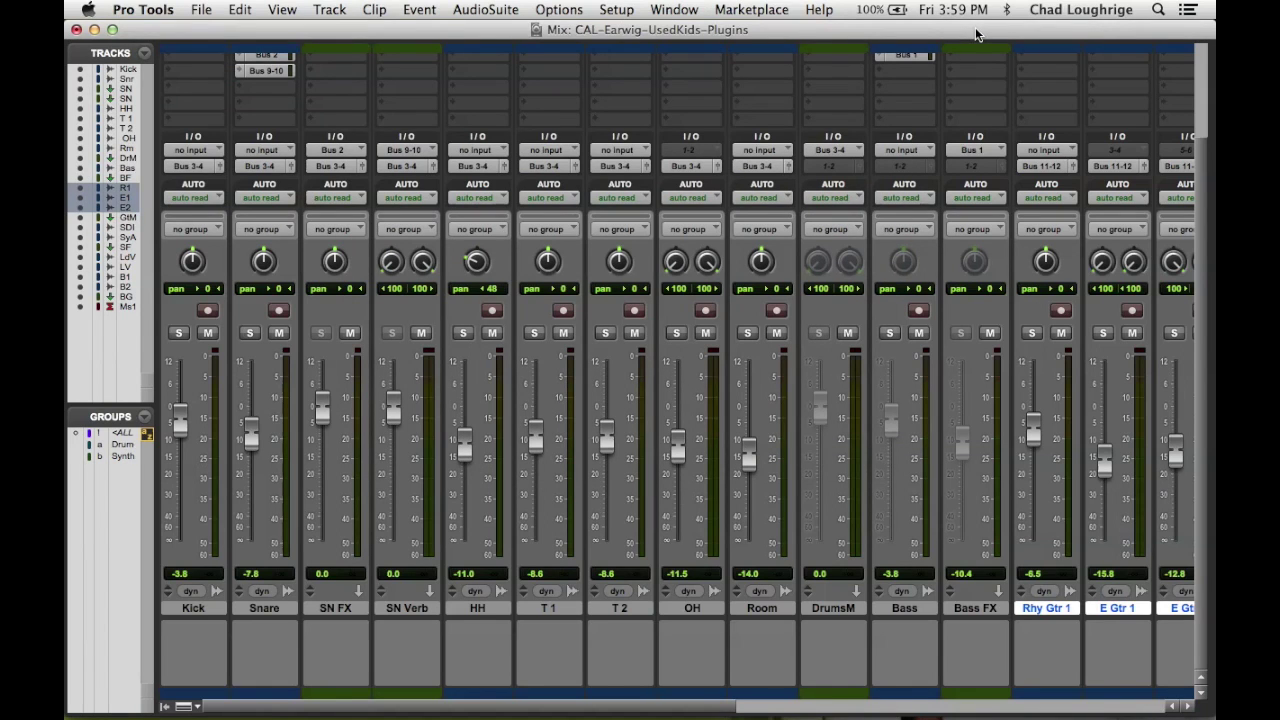
click(616, 9)
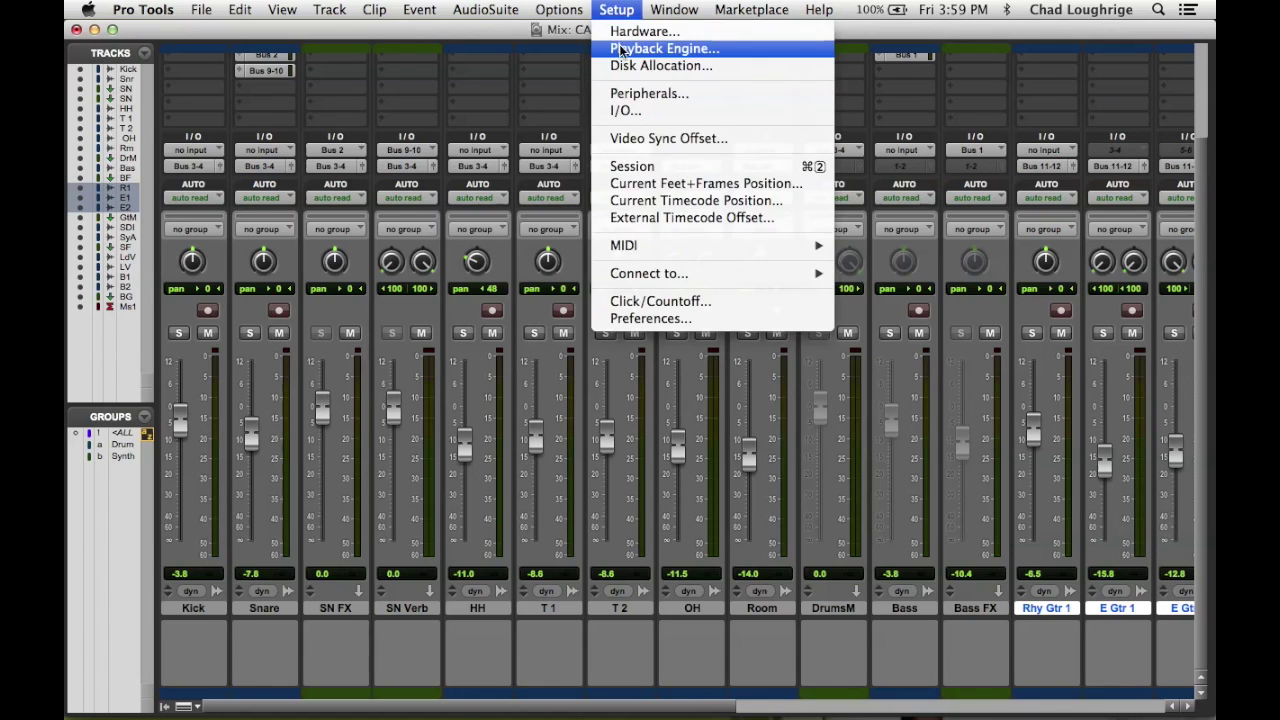
click(621, 48)
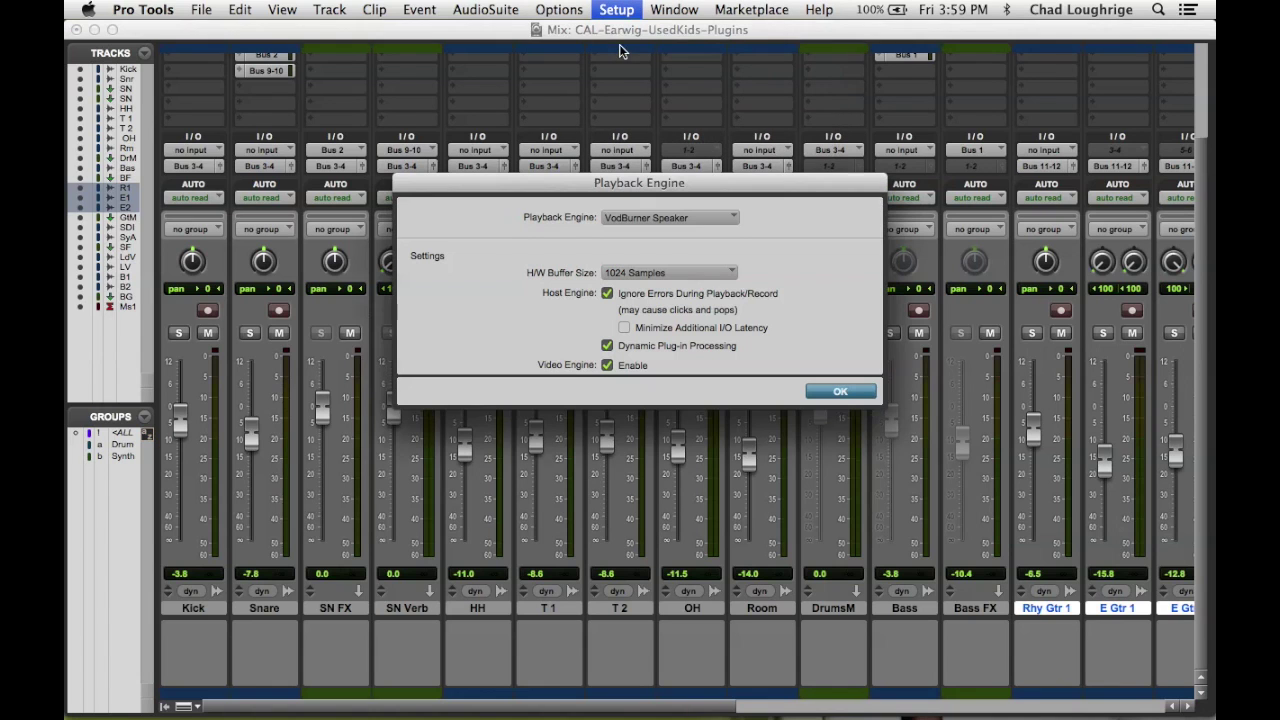
click(604, 218)
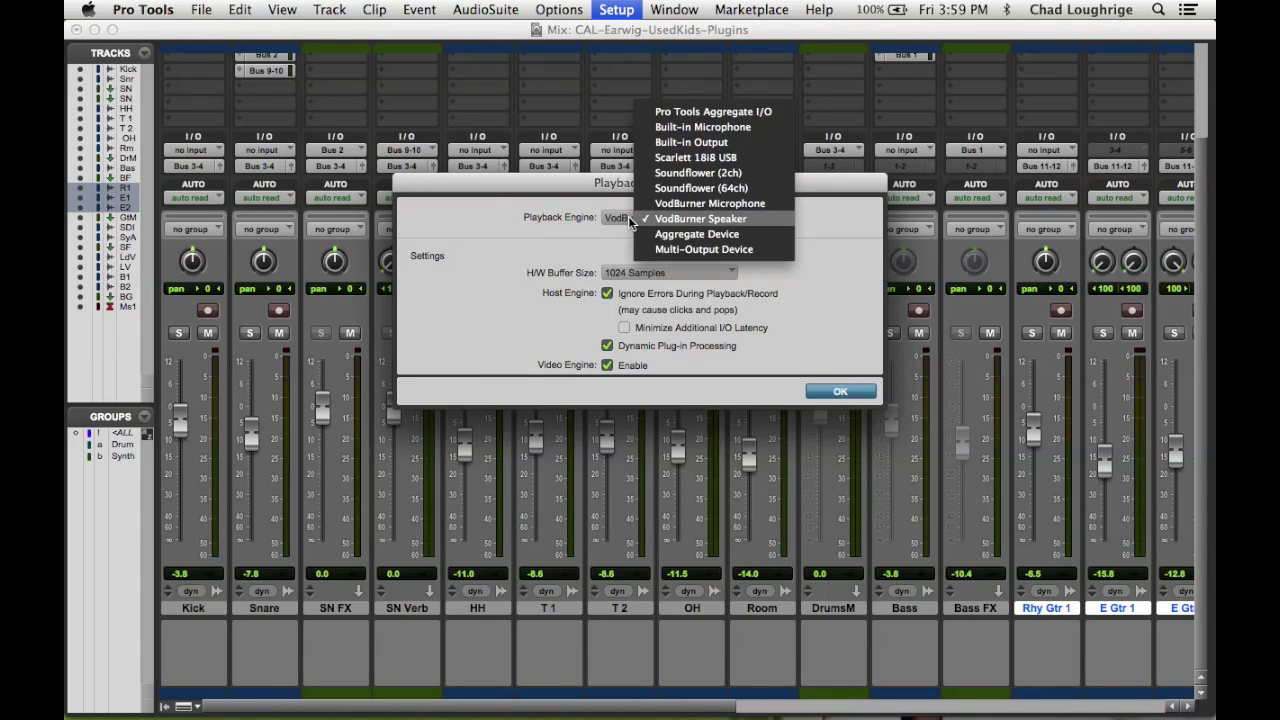
click(672, 256)
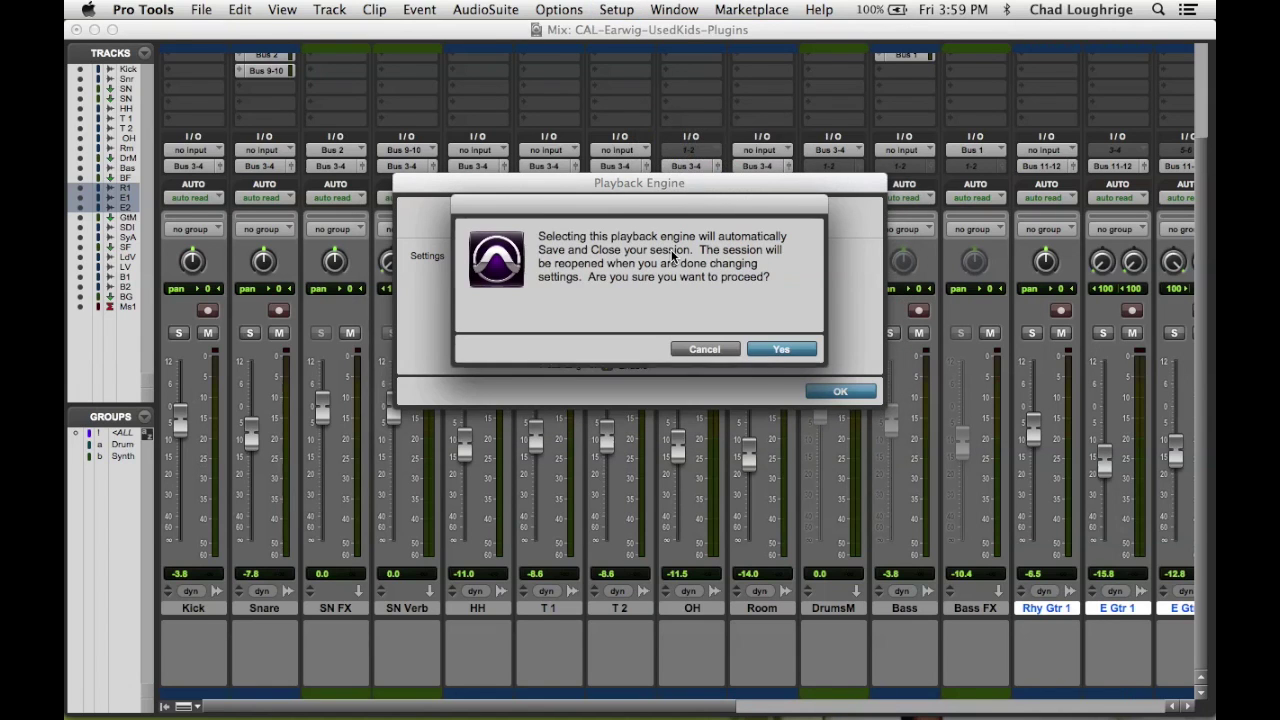
key(Return)
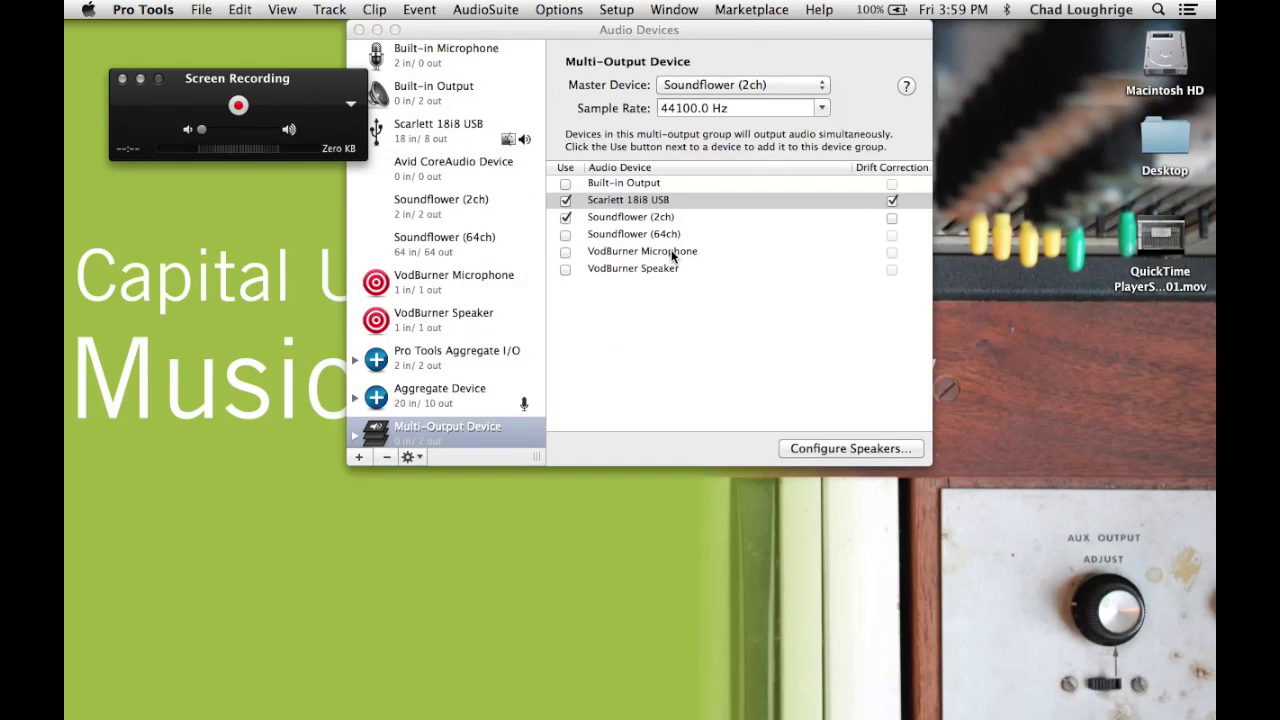
key(Return)
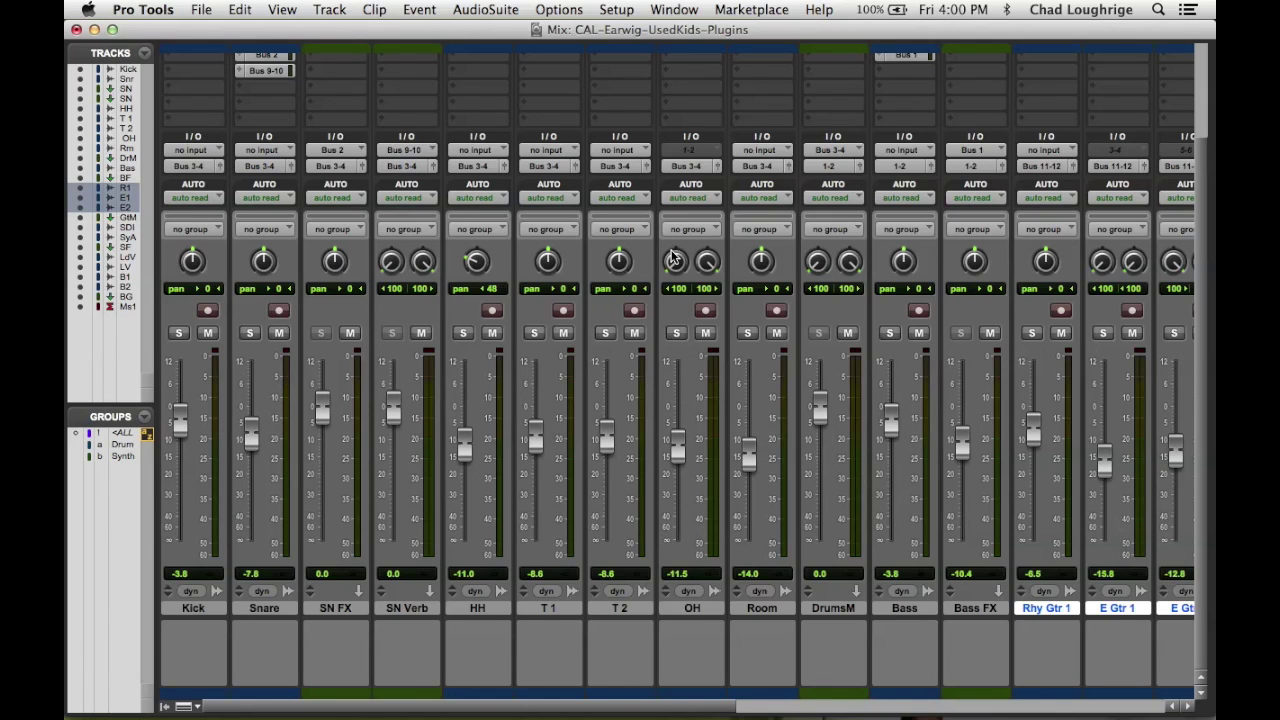
key(super+Tab)
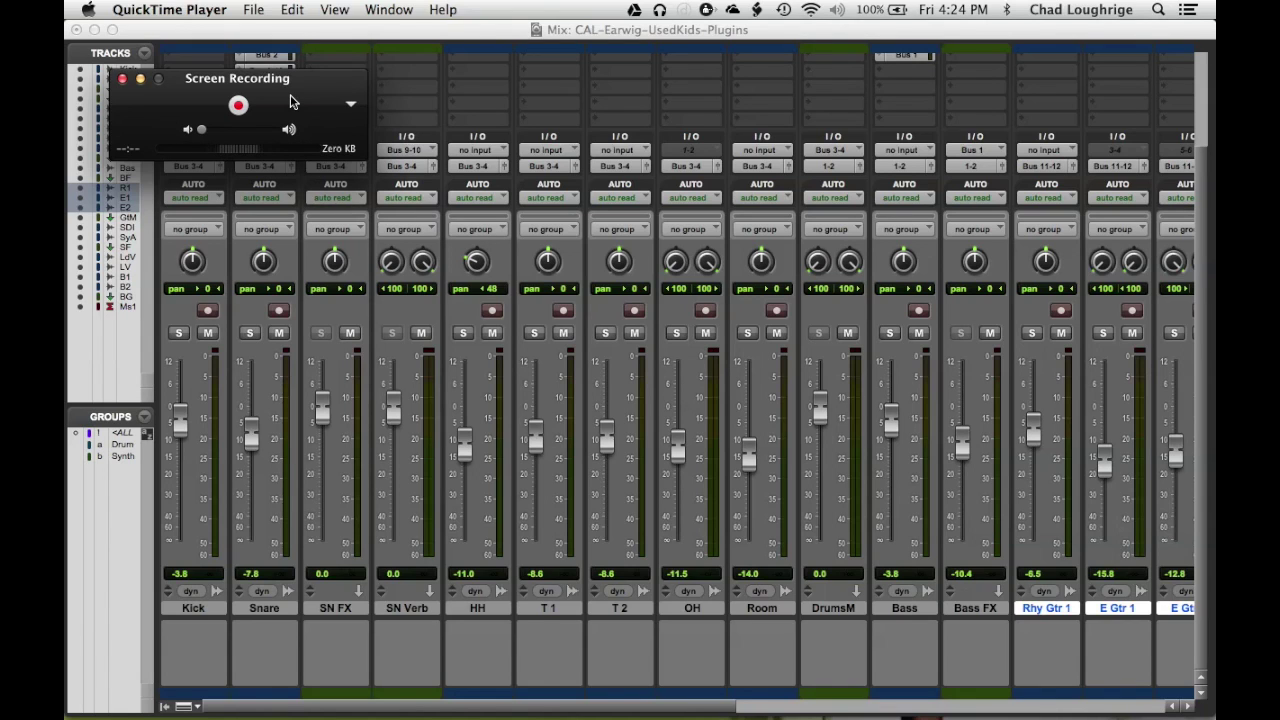
Step: Record the entire screen while the Pro Tools mix plays, then stop the recording
click(237, 104)
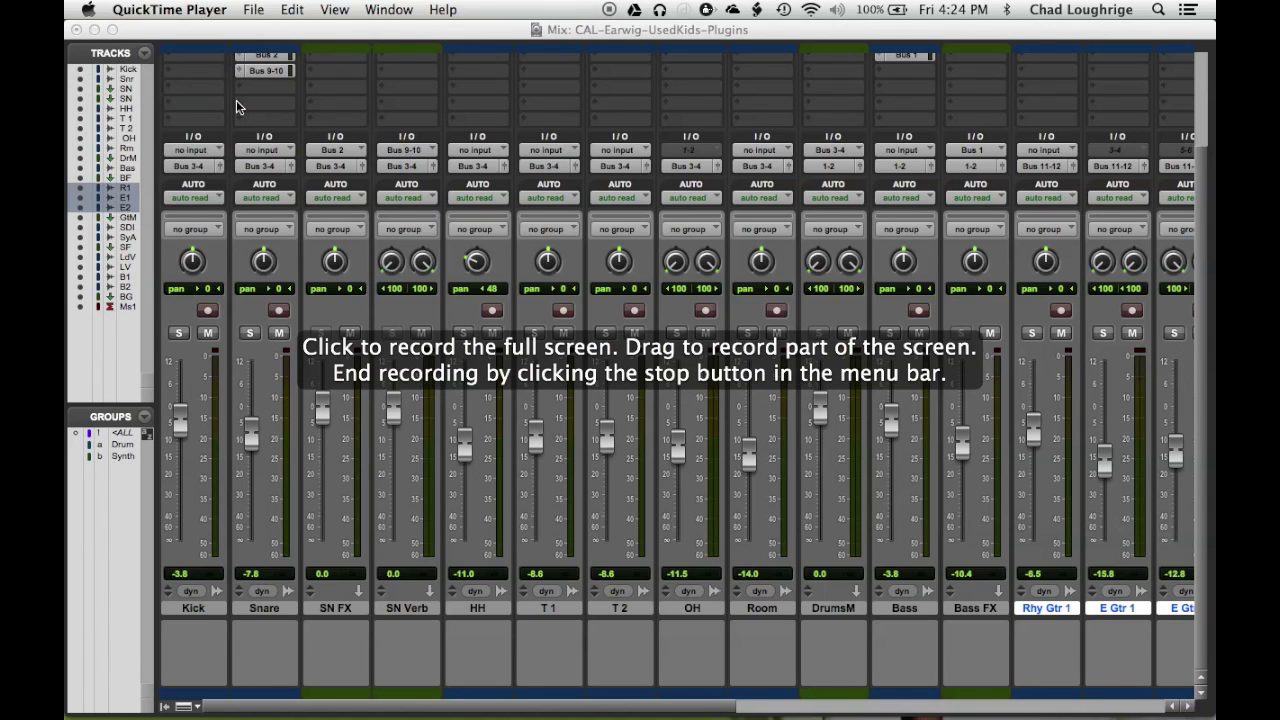
click(615, 333)
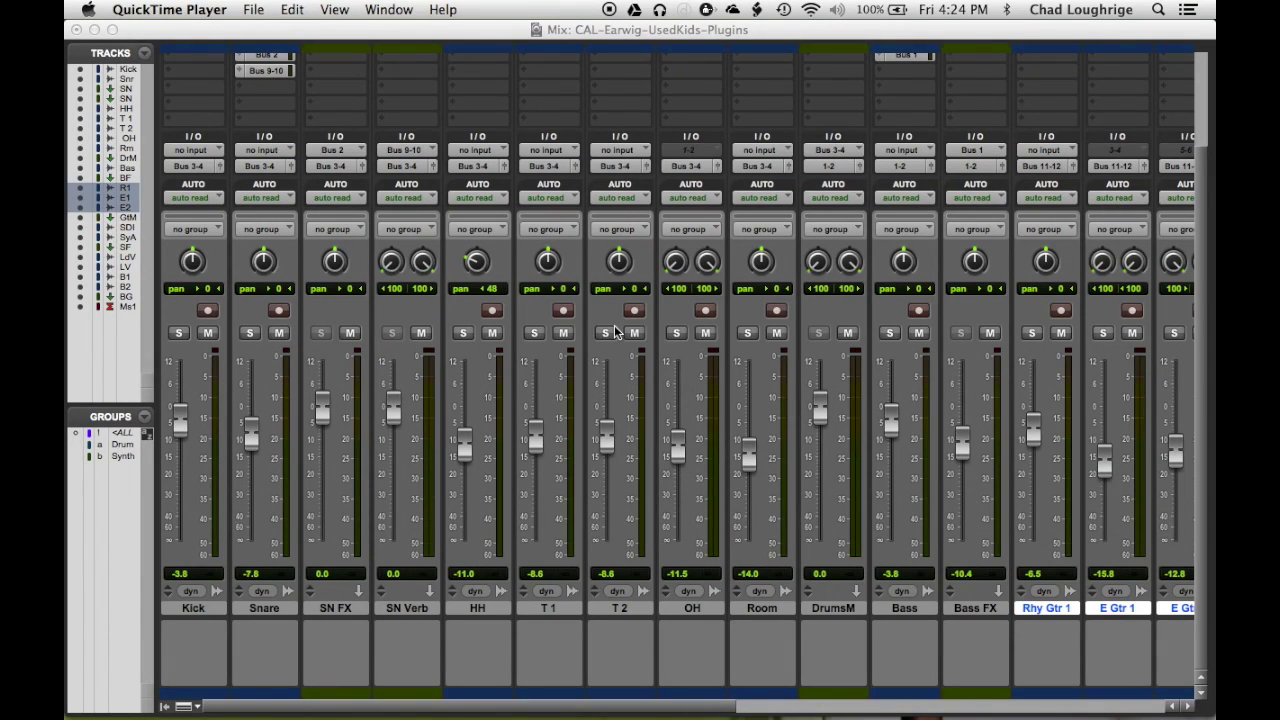
click(475, 30)
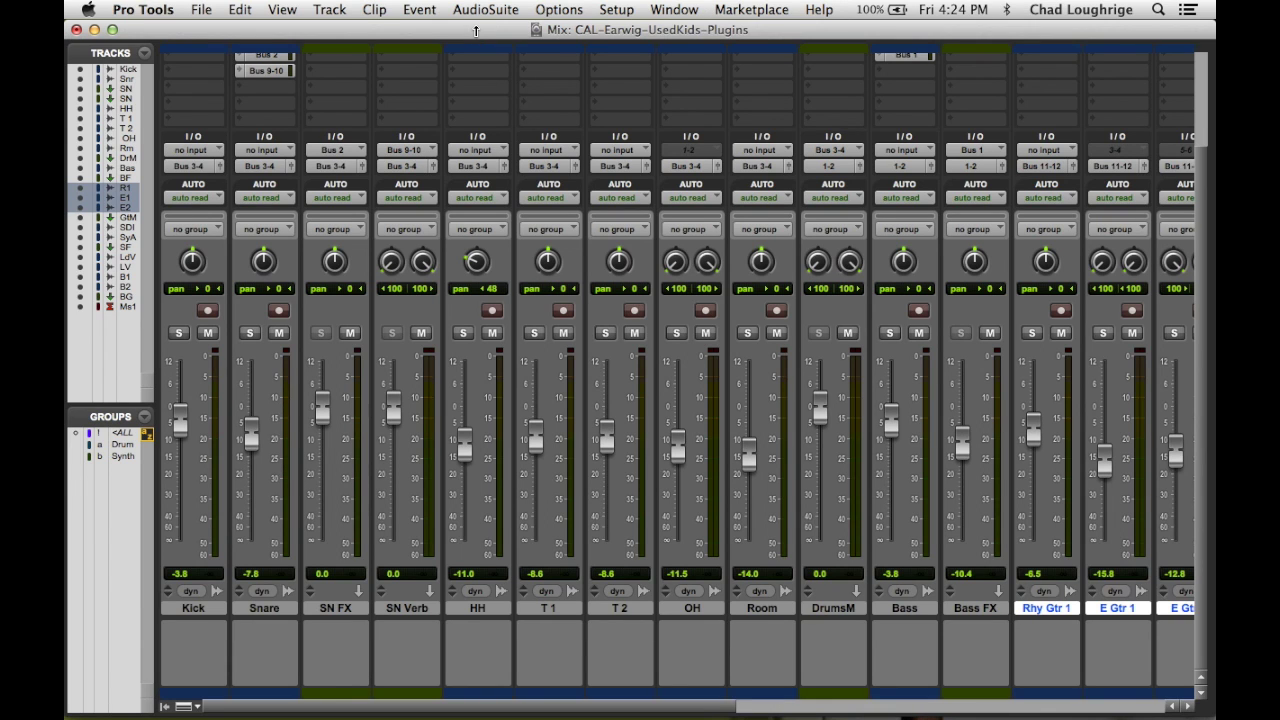
key(space)
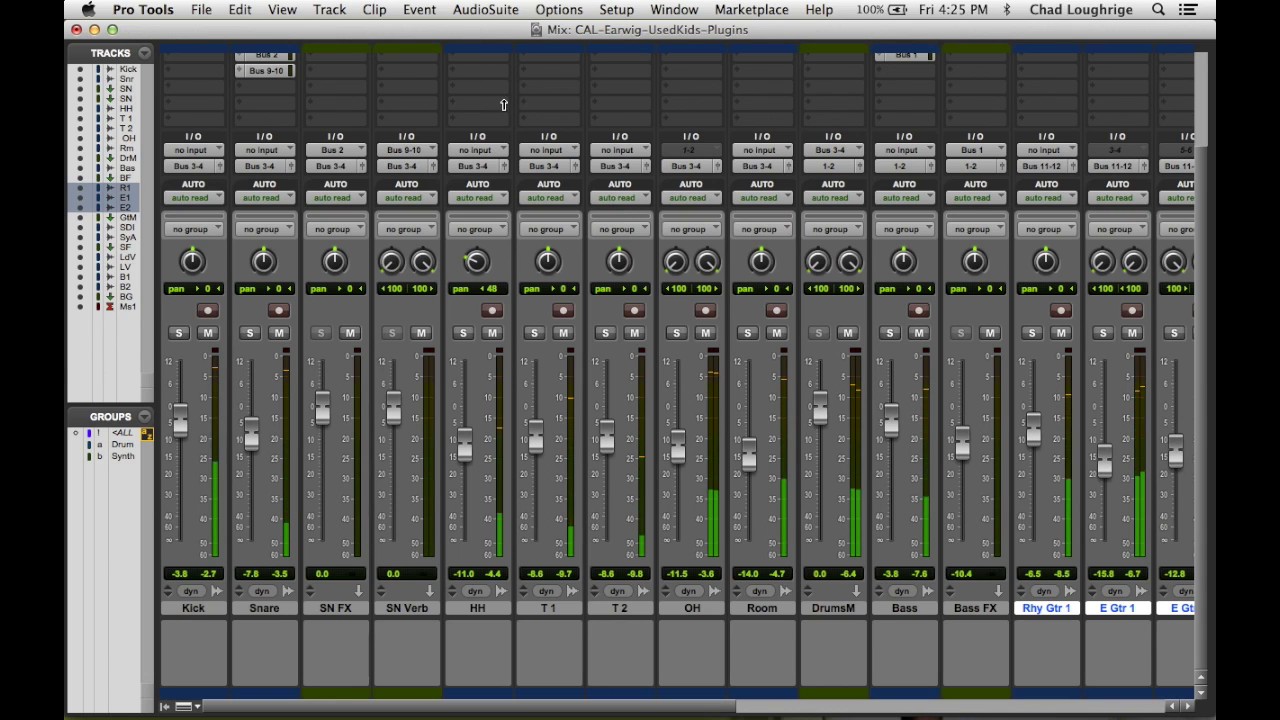
key(super+Tab)
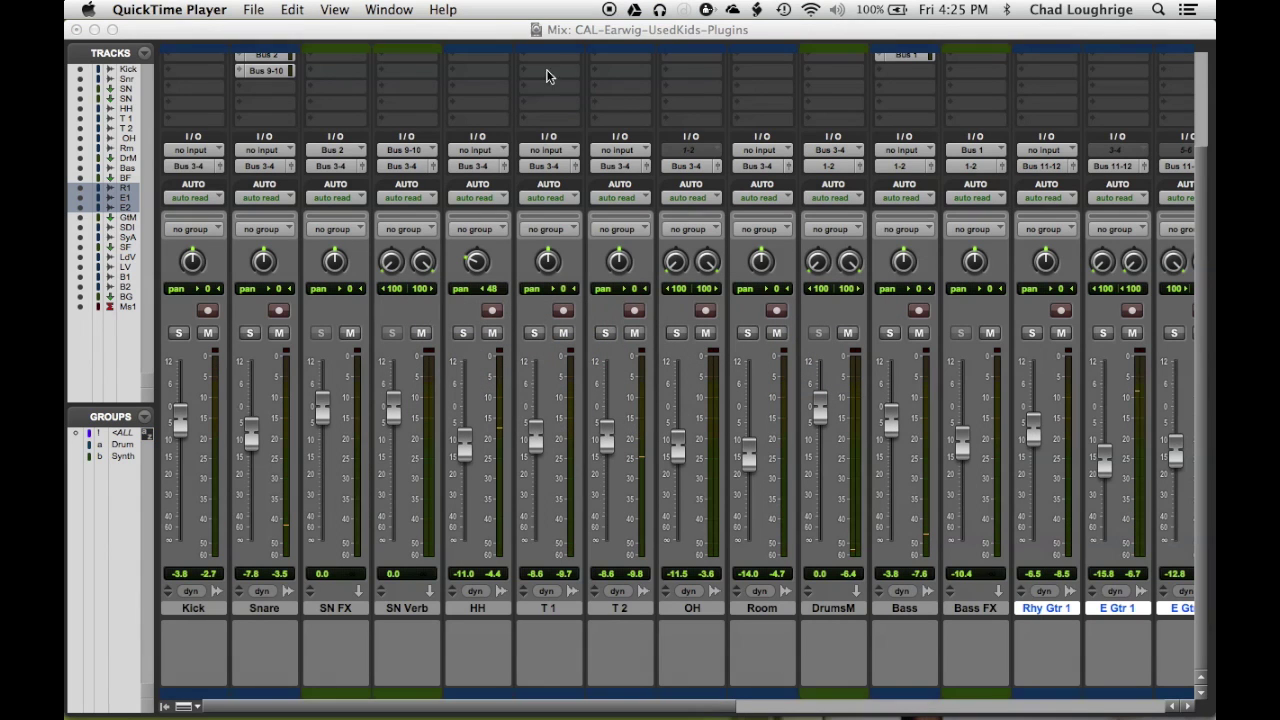
click(610, 12)
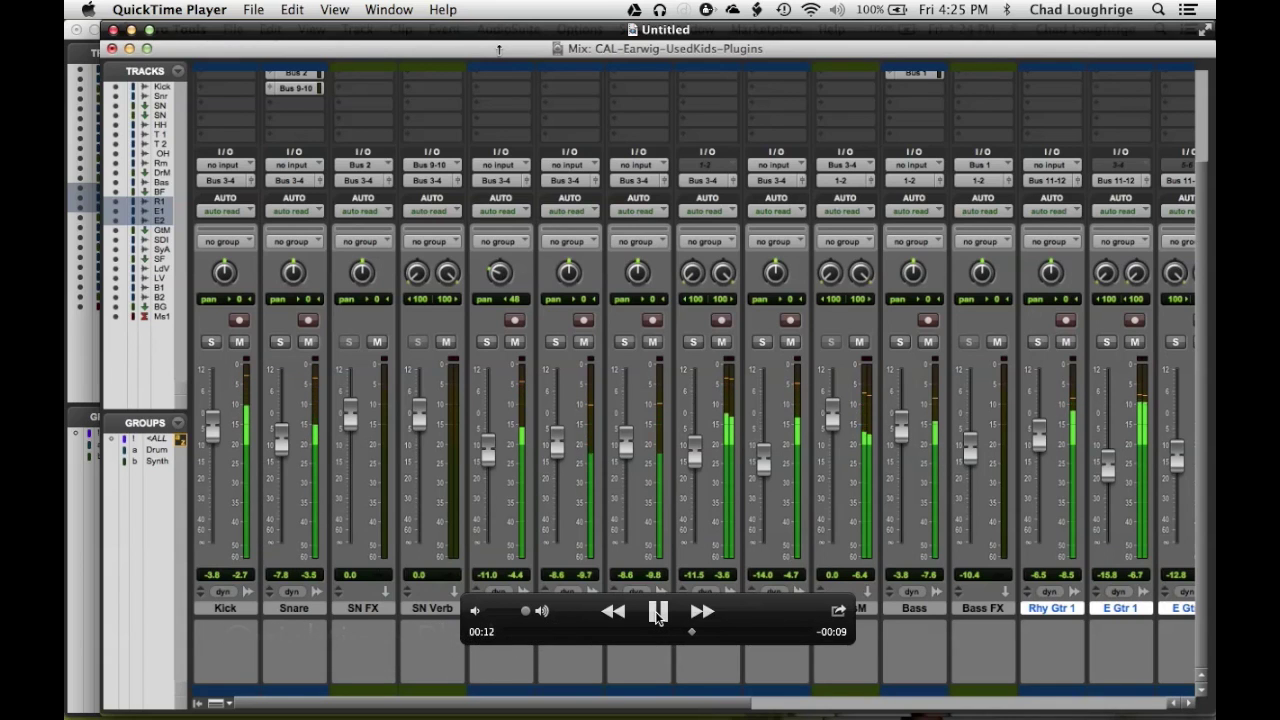
Step: Pause the Untitled recording's playback at 00:14
click(657, 613)
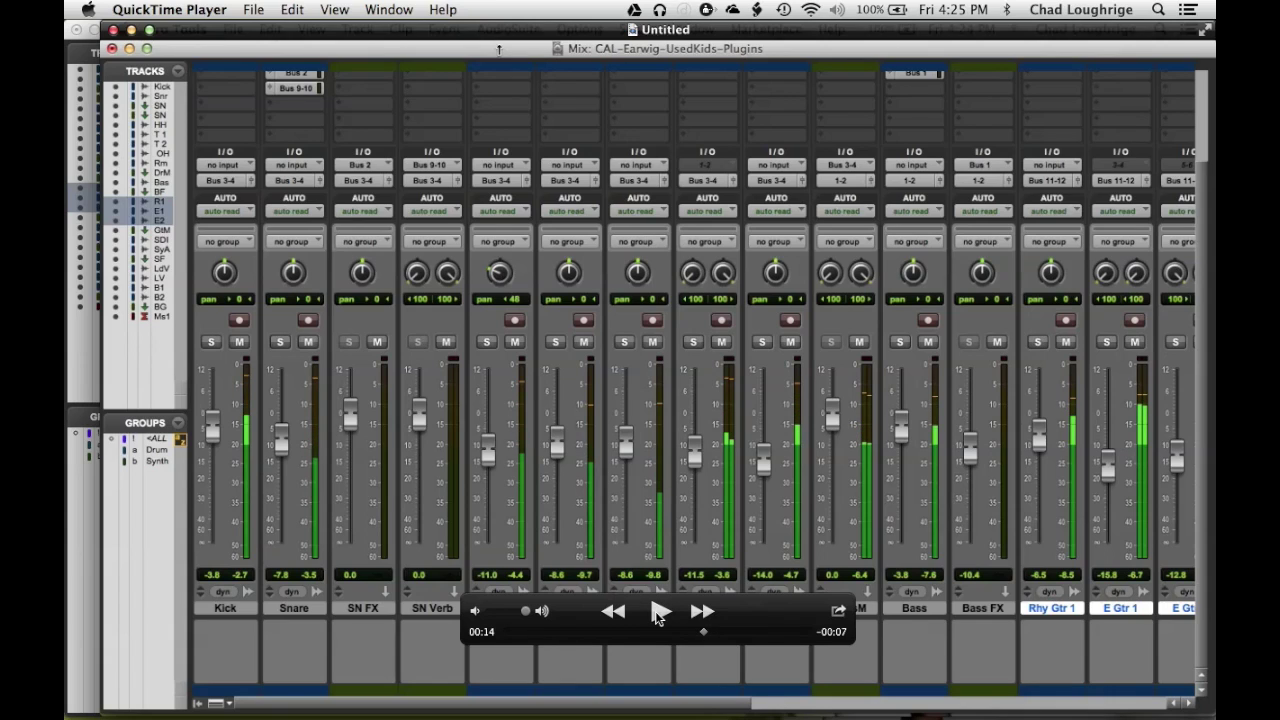